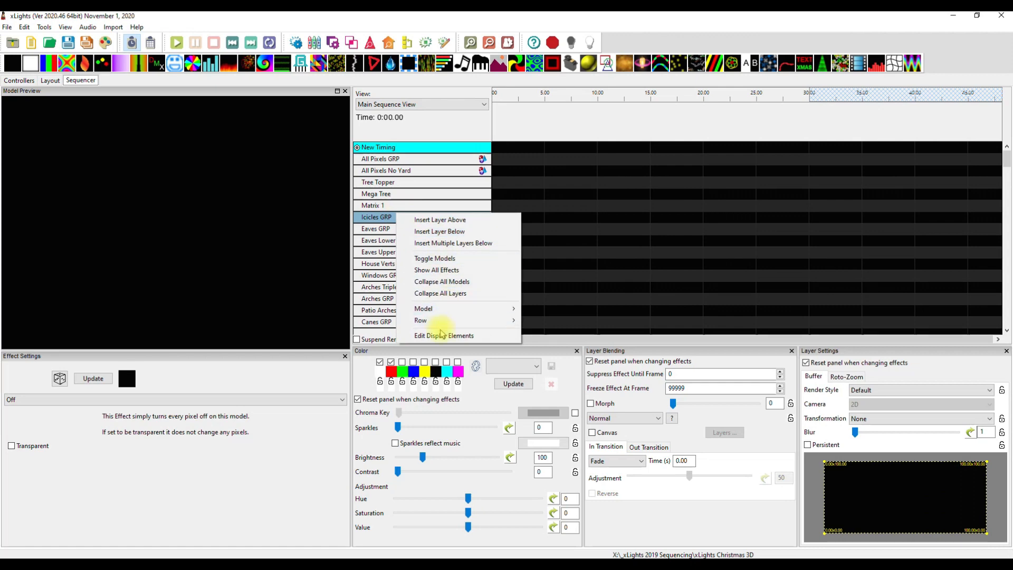
- Add the GE Caboose model to the Main Sequence View's display elements, placing it above Tree Topper
click(445, 336)
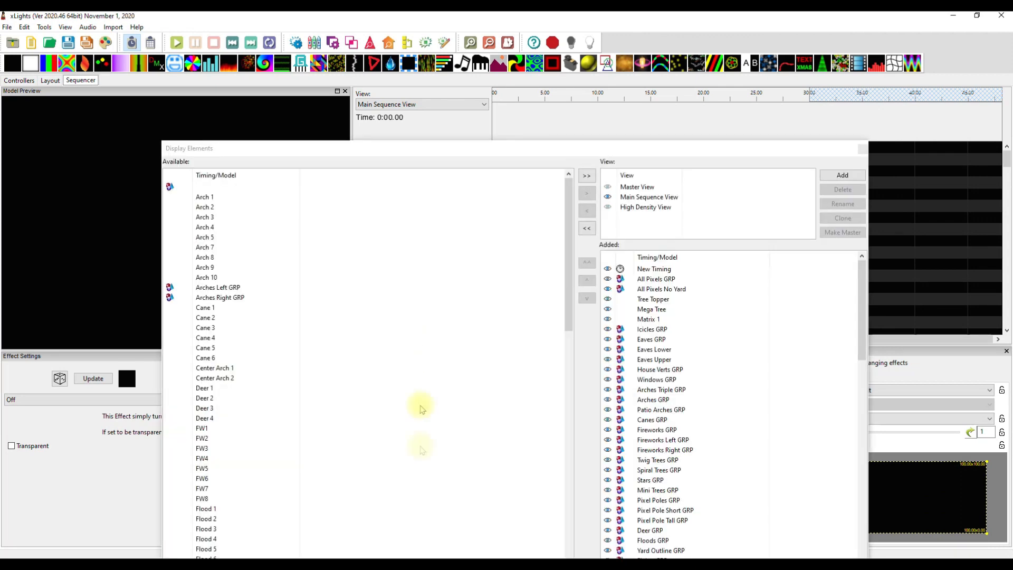
scroll(422, 400, down, 20)
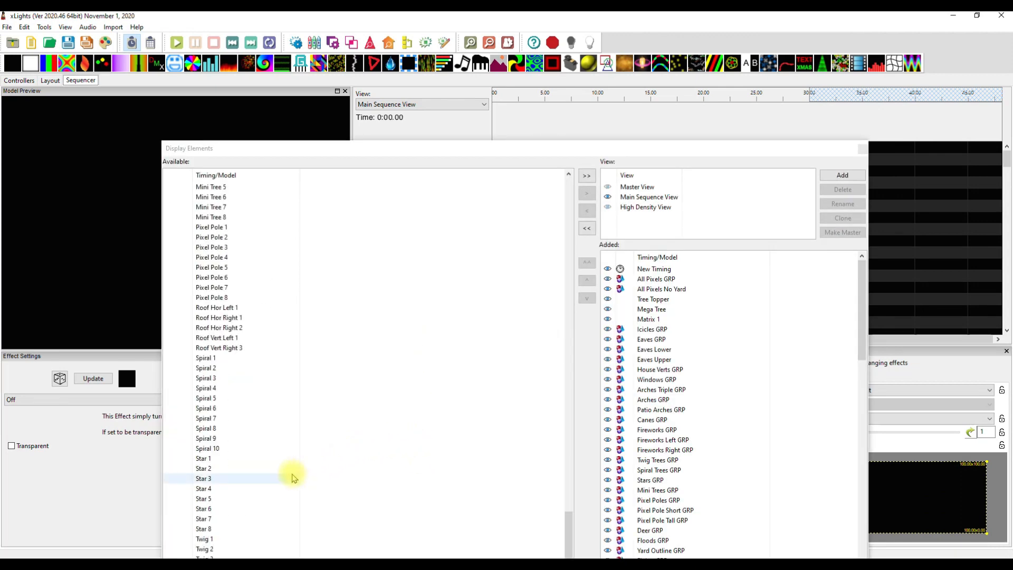
scroll(292, 475, up, 20)
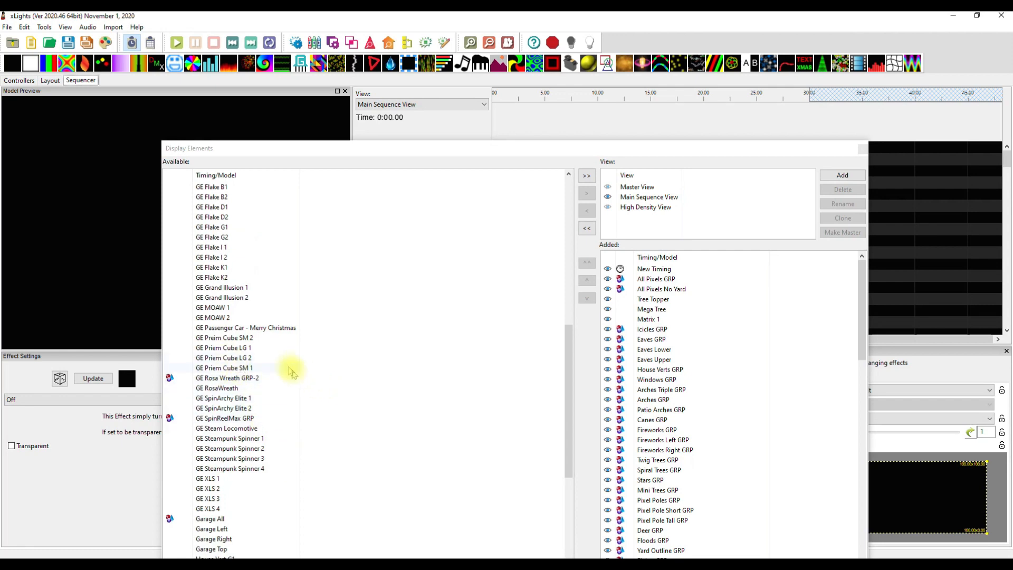
scroll(296, 372, down, 20)
scroll(294, 372, up, 20)
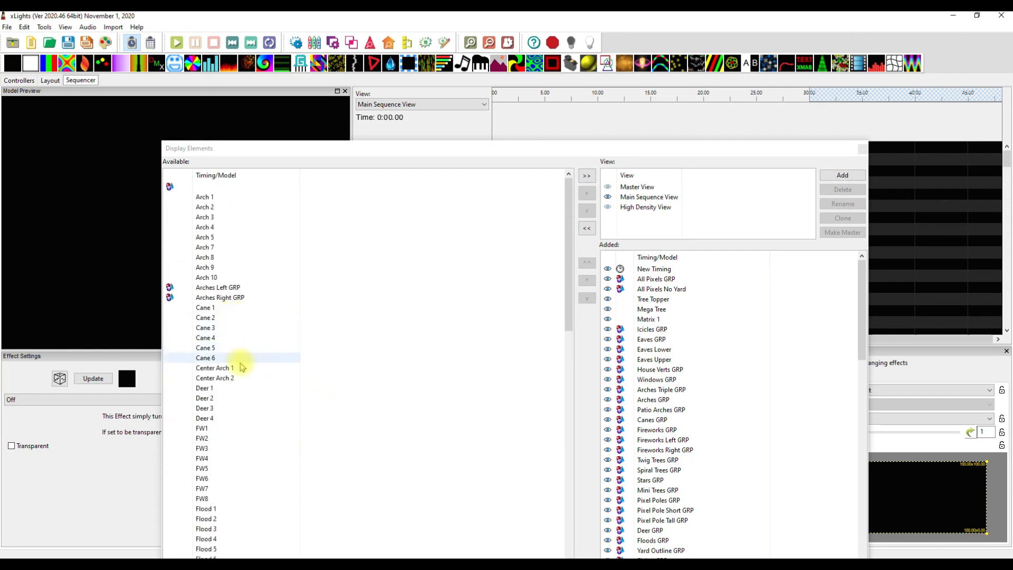
scroll(240, 365, down, 7)
drag(220, 409, 655, 334)
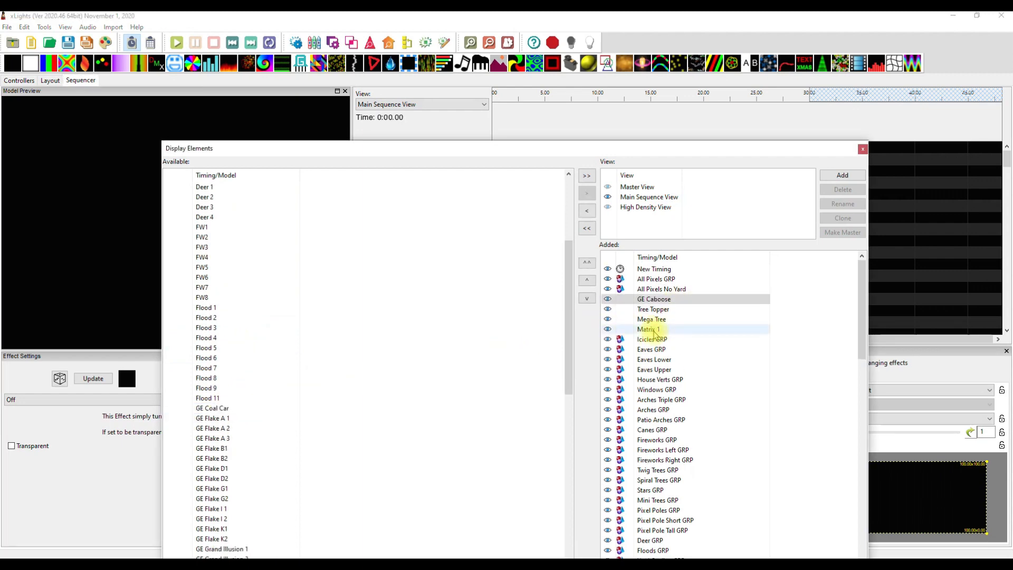
click(862, 149)
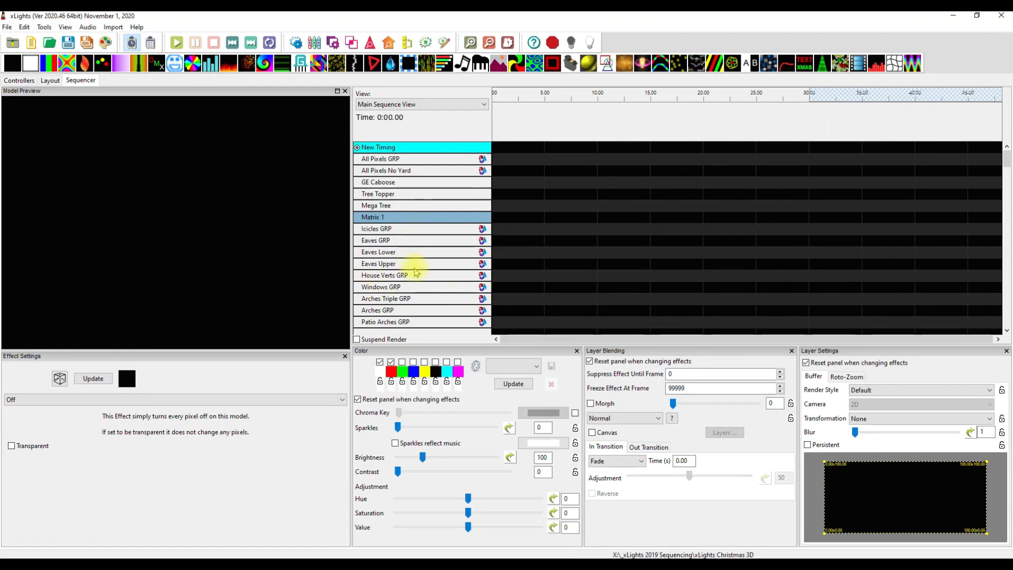
- Save the house layout and return to the sequencer
click(50, 80)
click(137, 535)
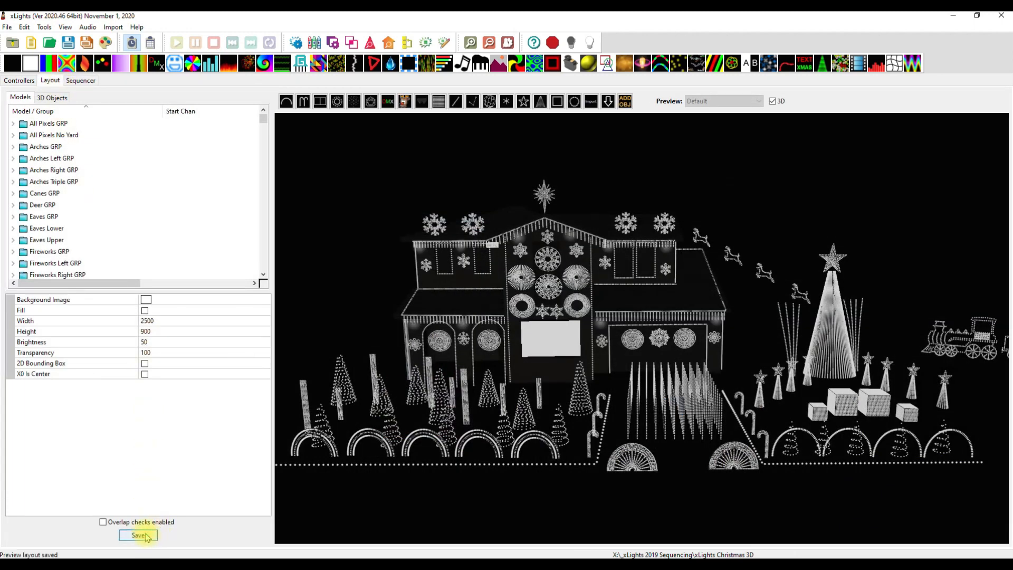
click(79, 81)
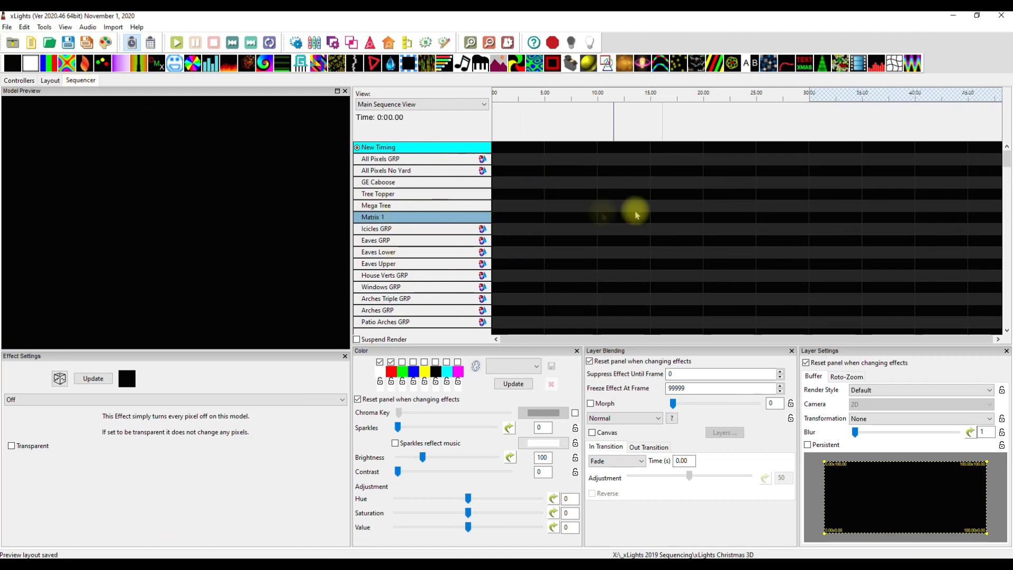
- Remove the GE Caboose model from the Main Sequence View's display elements
right_click(452, 218)
click(501, 364)
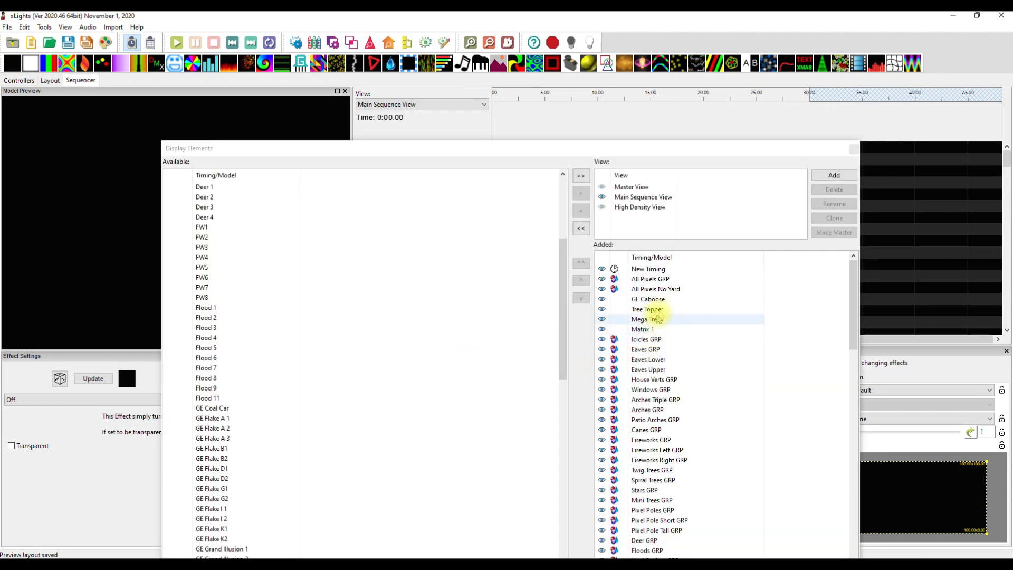
drag(659, 302, 492, 310)
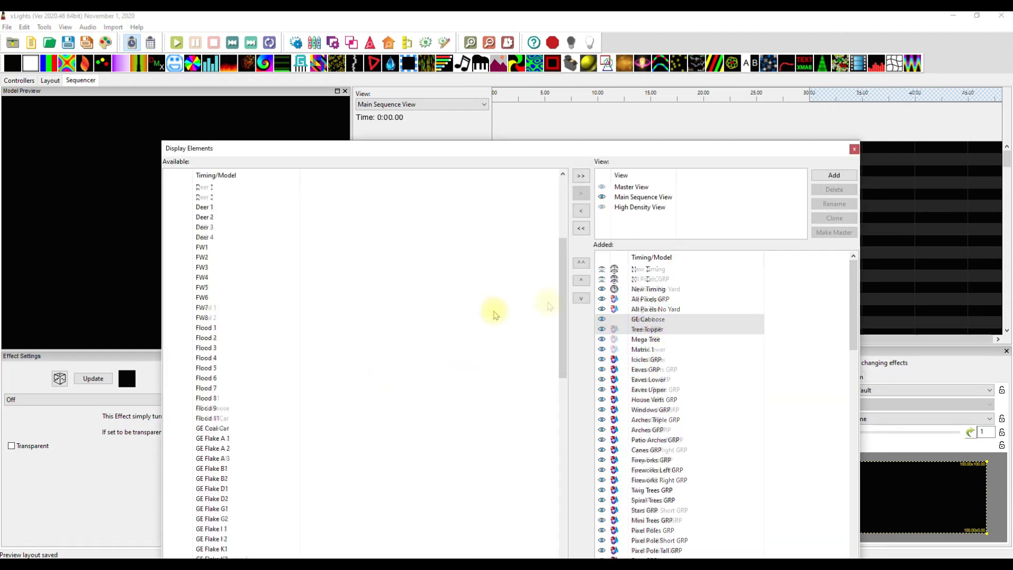
click(854, 150)
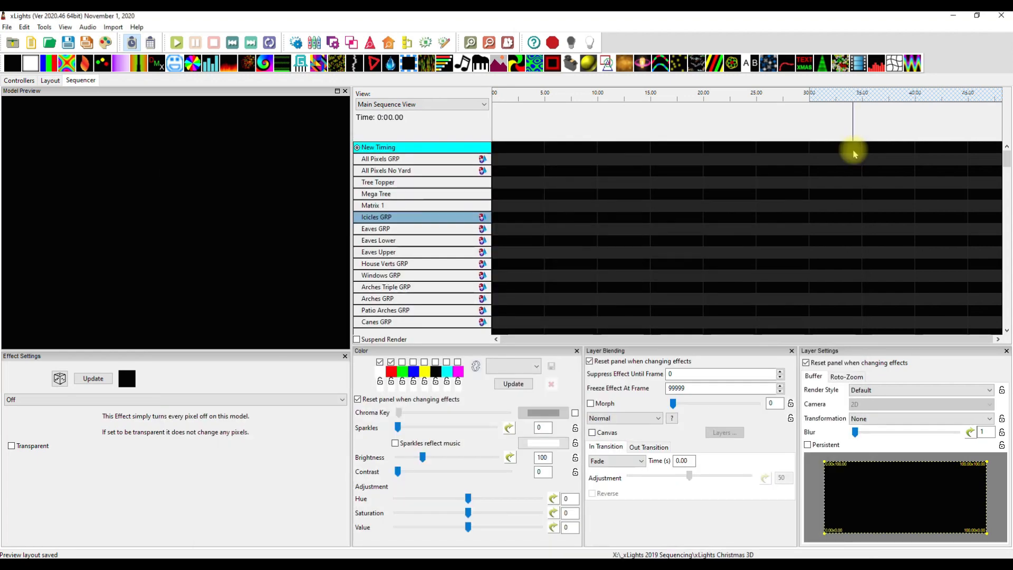
- Examine the settings of the Yard Left F16v2 controller and return to the sequencer
click(20, 80)
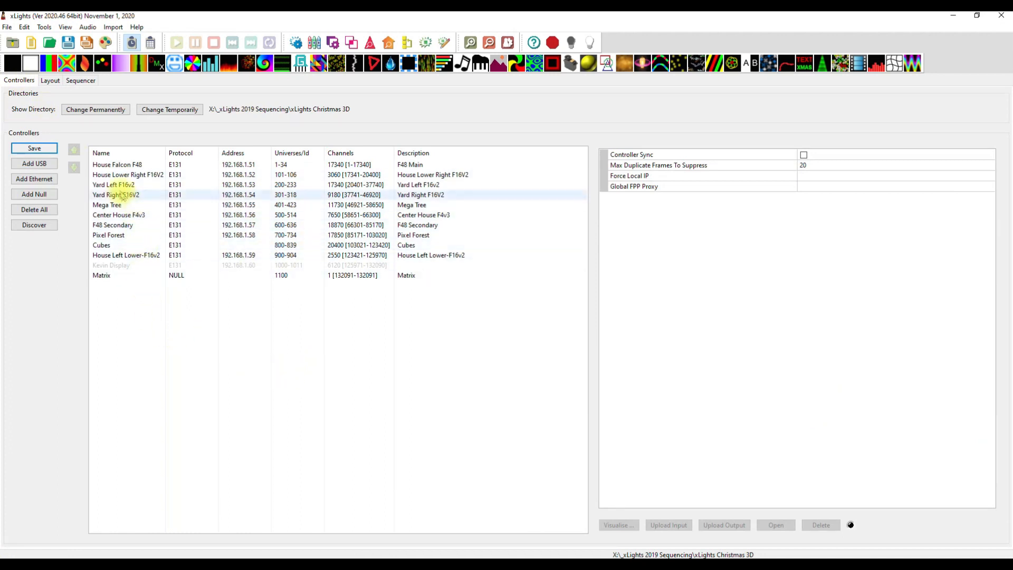
click(120, 186)
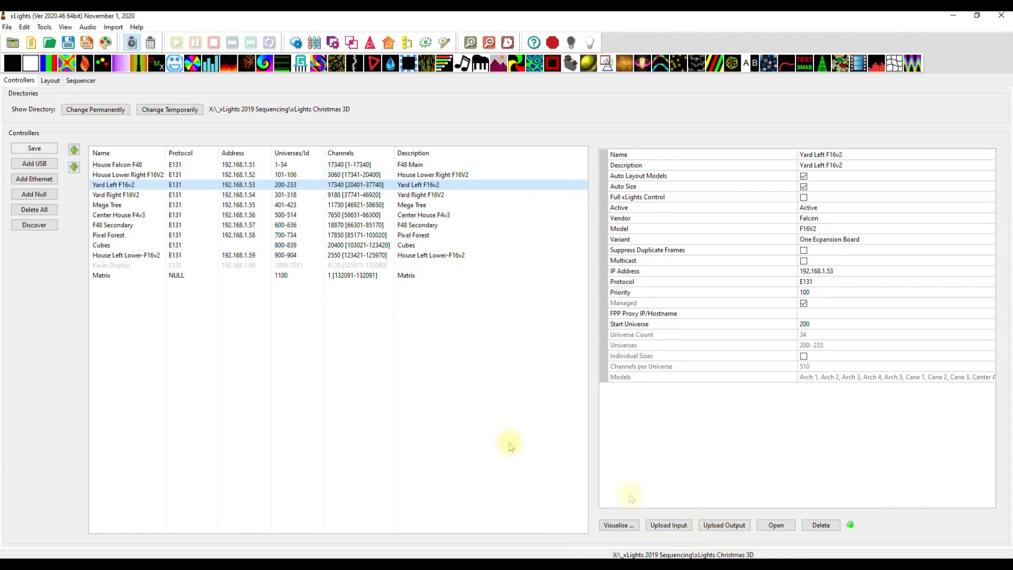
click(79, 80)
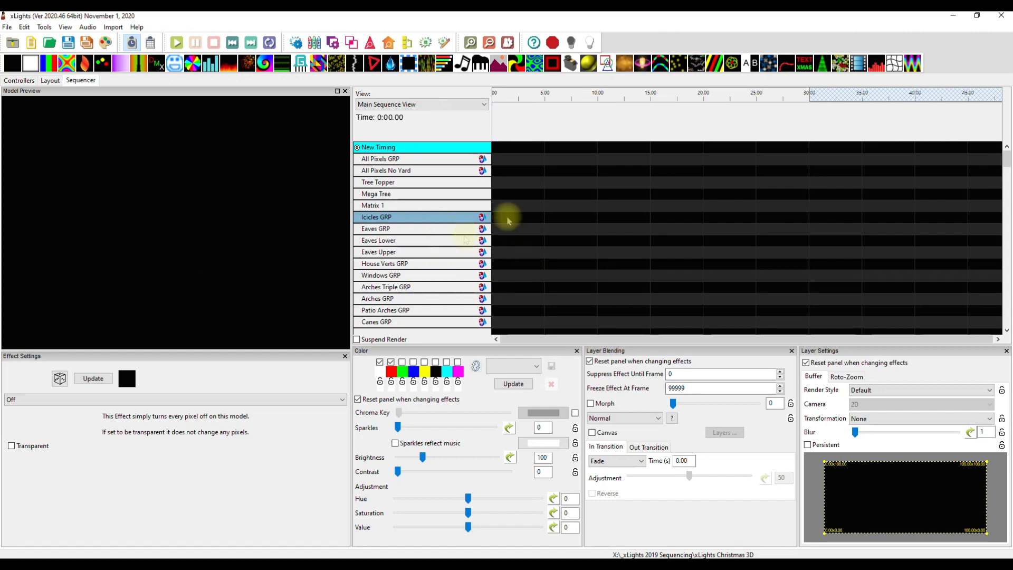
- Save the layout again from the layout page
click(50, 80)
click(135, 534)
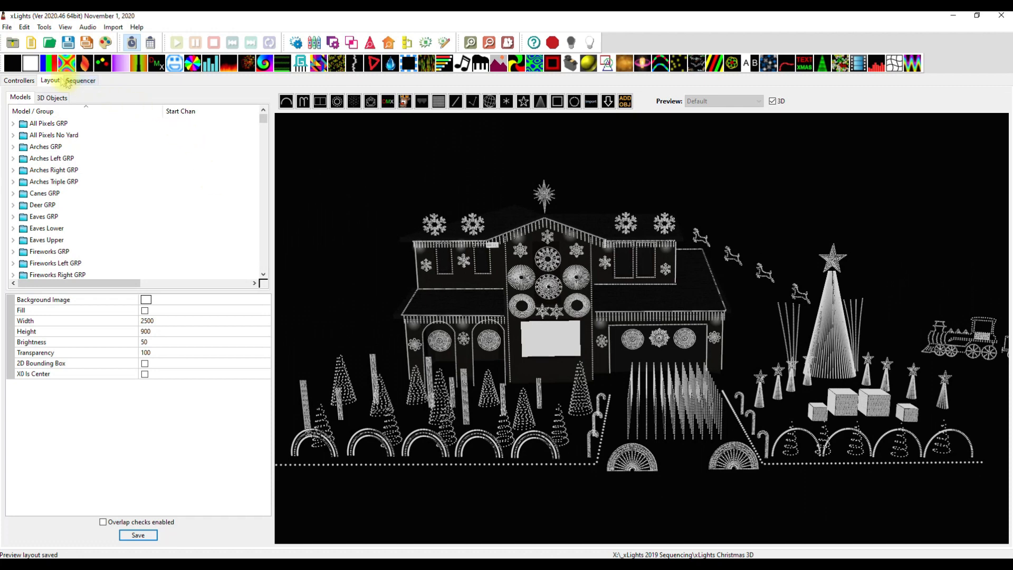
- Review the preferences for backup, view, effects grid, sequences, output, random effects and colors
click(6, 28)
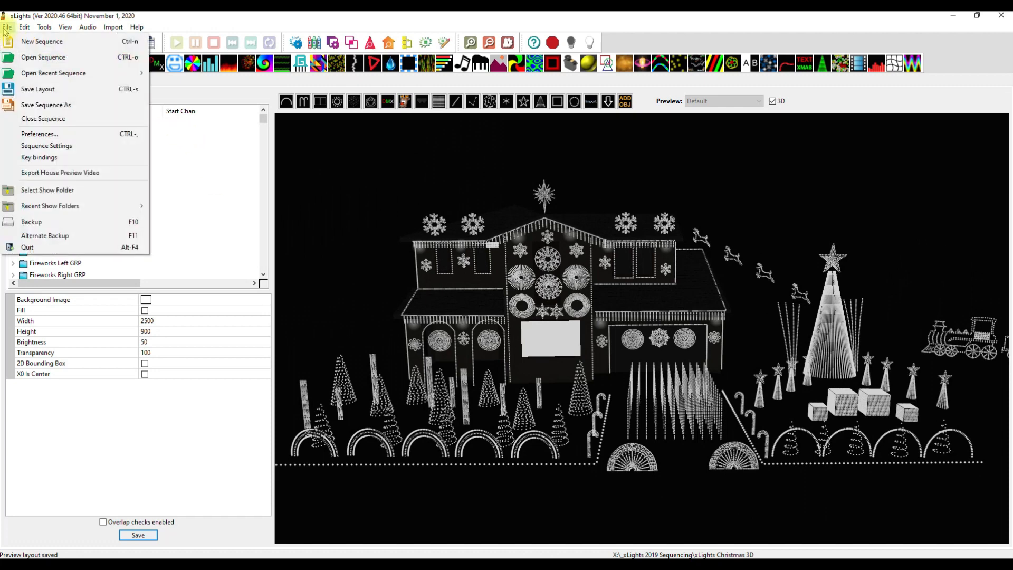
click(45, 136)
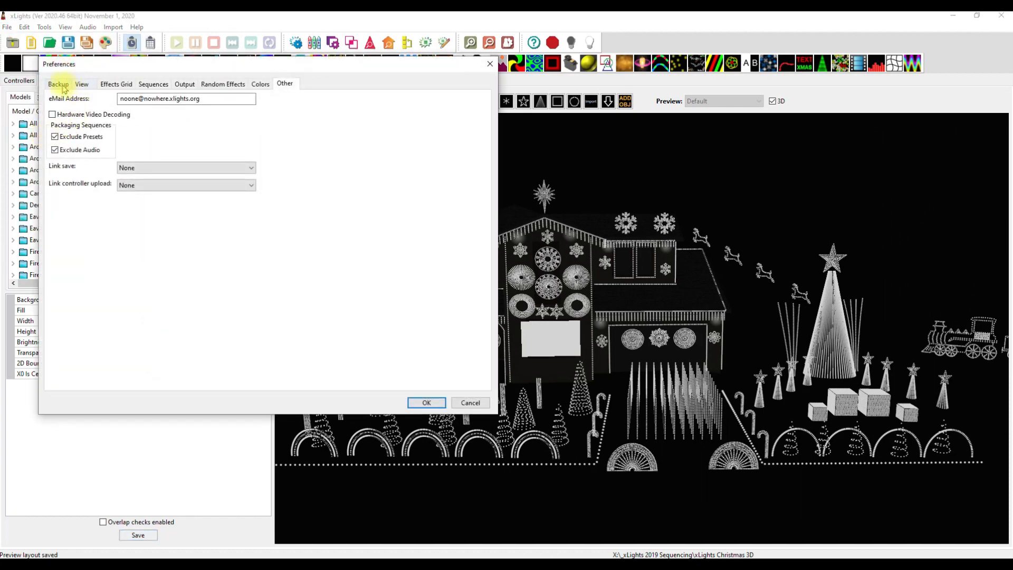
click(58, 84)
click(82, 85)
click(126, 86)
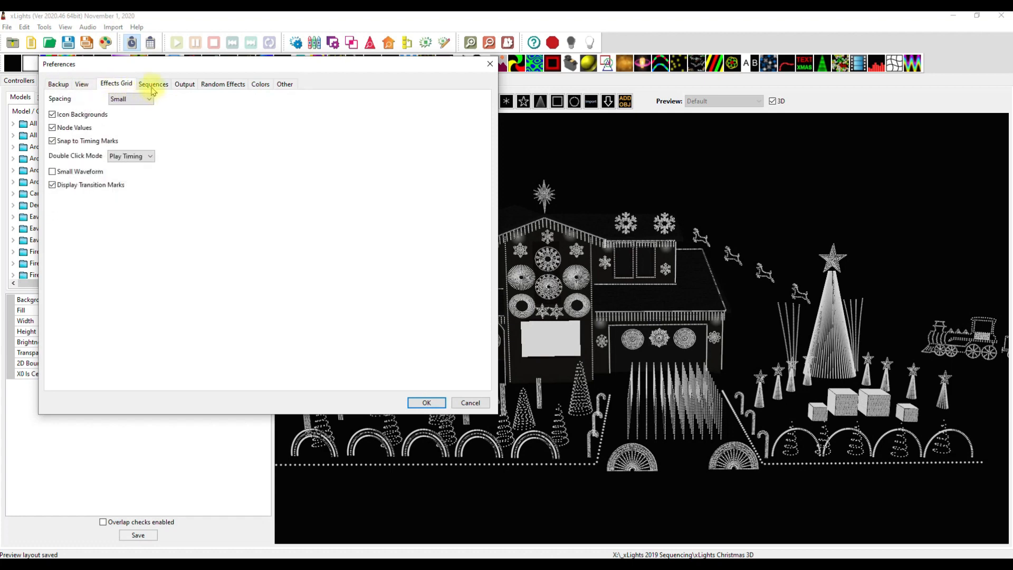
click(153, 87)
click(184, 85)
click(209, 85)
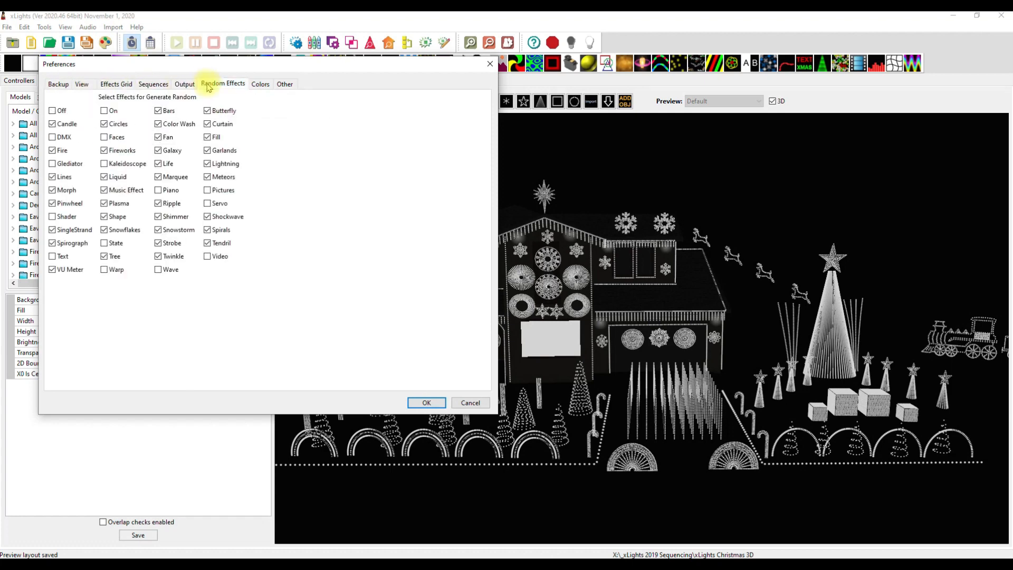
click(259, 85)
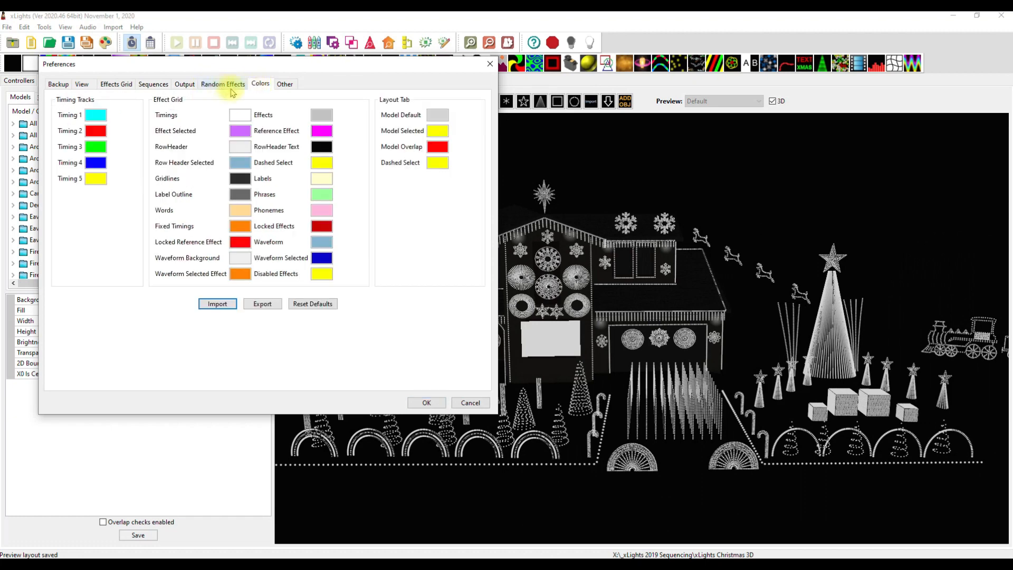
click(231, 92)
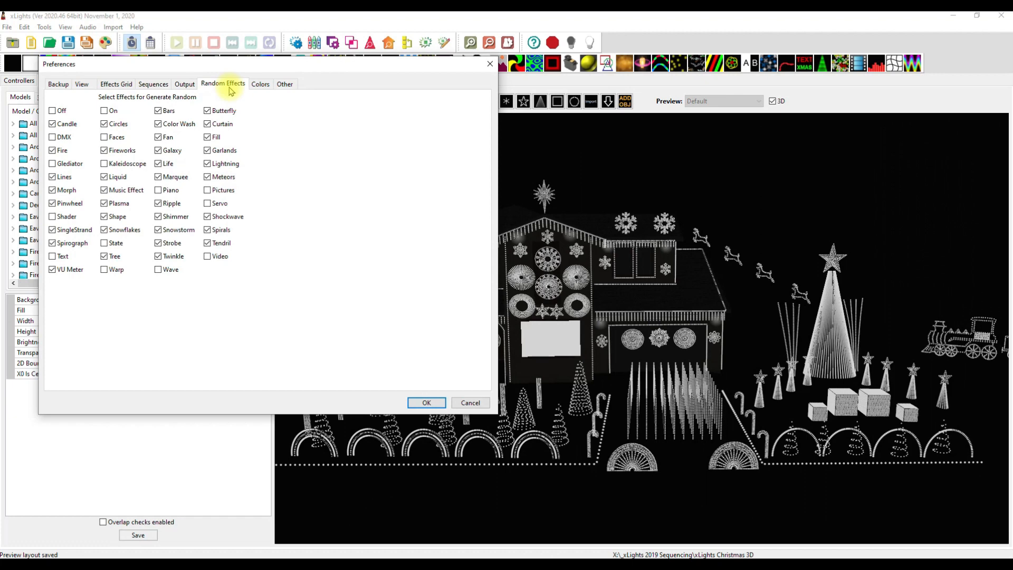
click(260, 84)
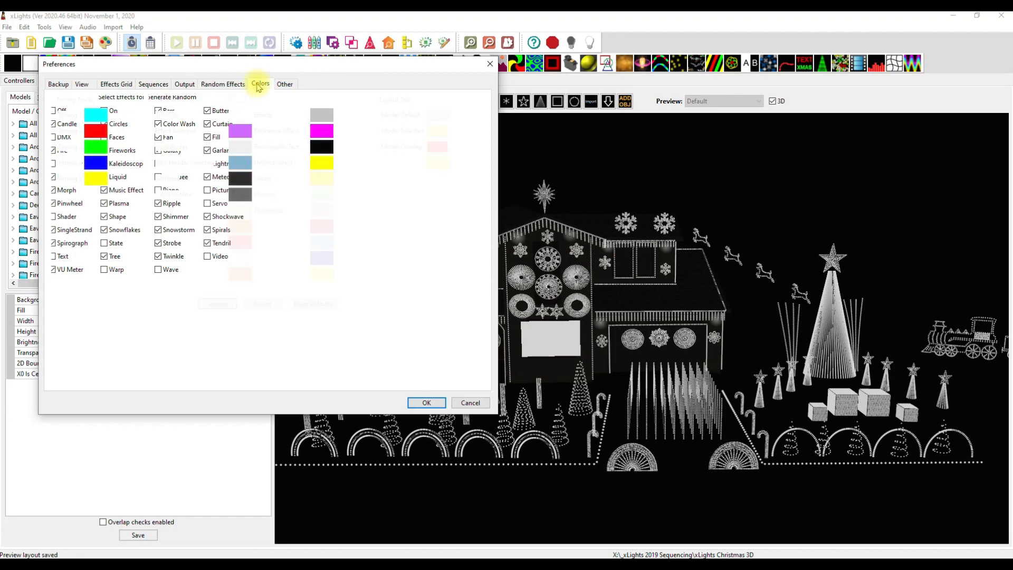
- In the Other preferences, set Link save to Controllers and Layout Tab and Link controller upload to Inputs and Outputs
click(284, 86)
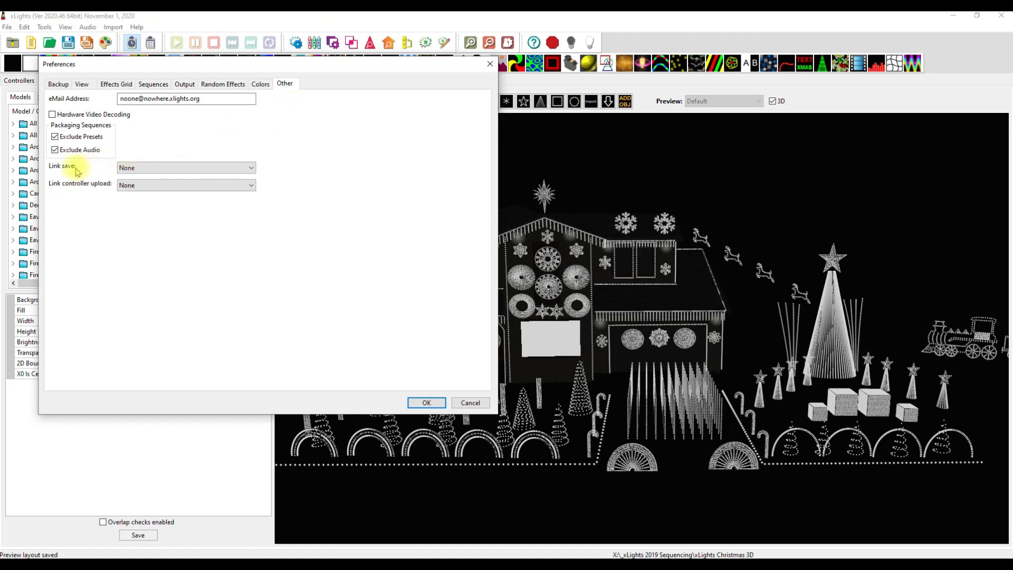
click(192, 169)
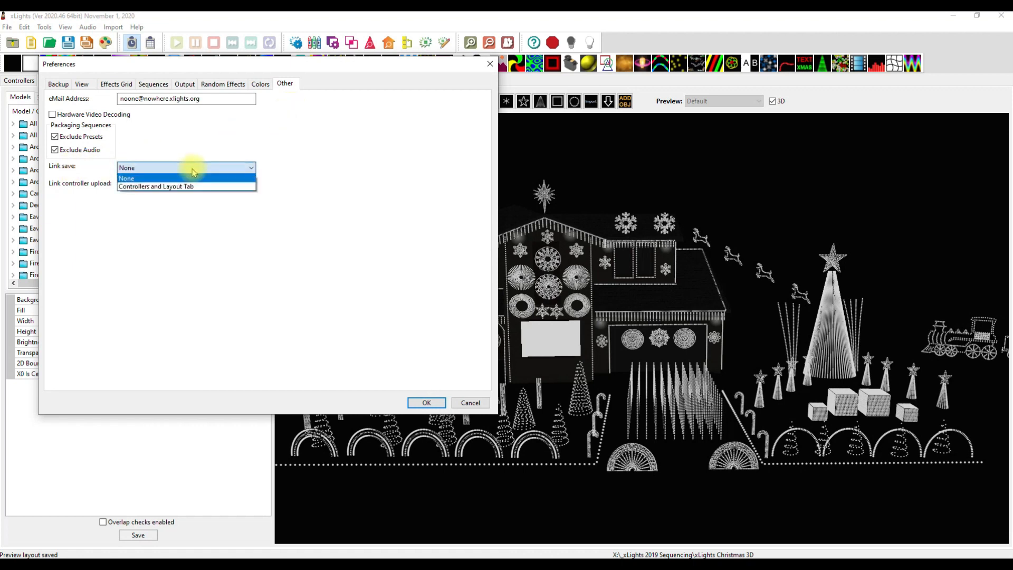
click(186, 187)
click(152, 191)
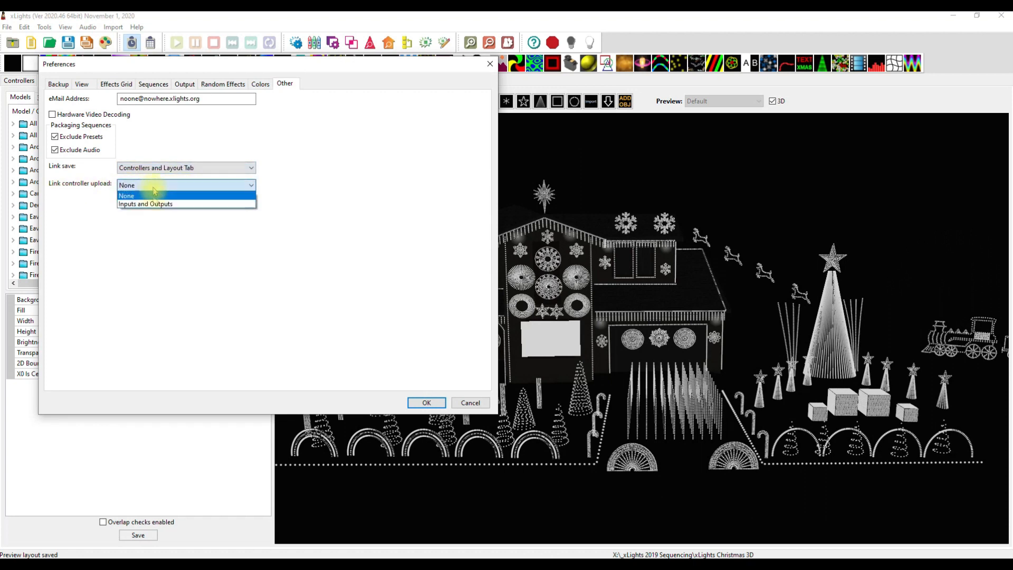
click(158, 203)
click(425, 402)
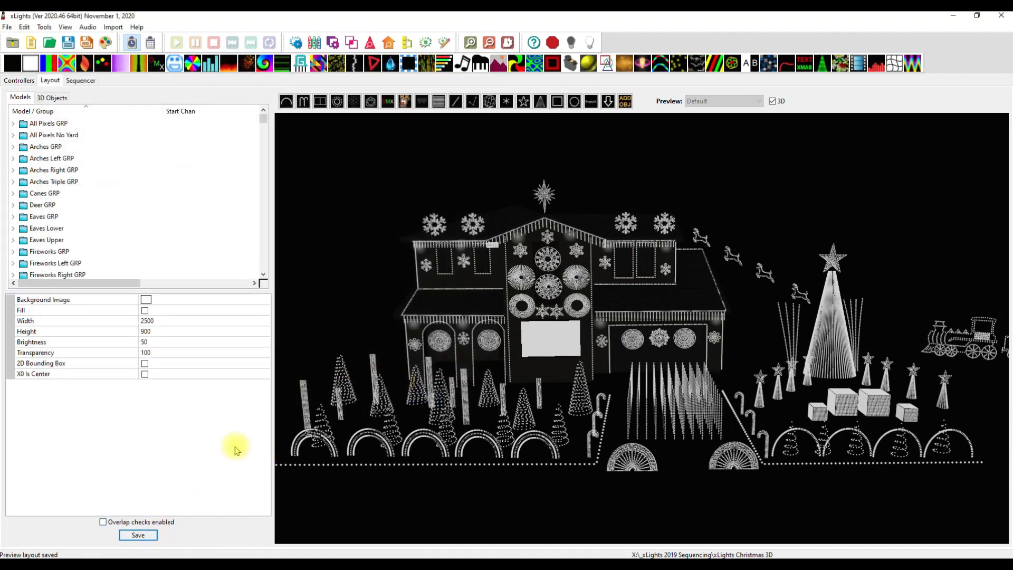
- Save the controller setup and return to the sequencer
click(19, 80)
click(44, 149)
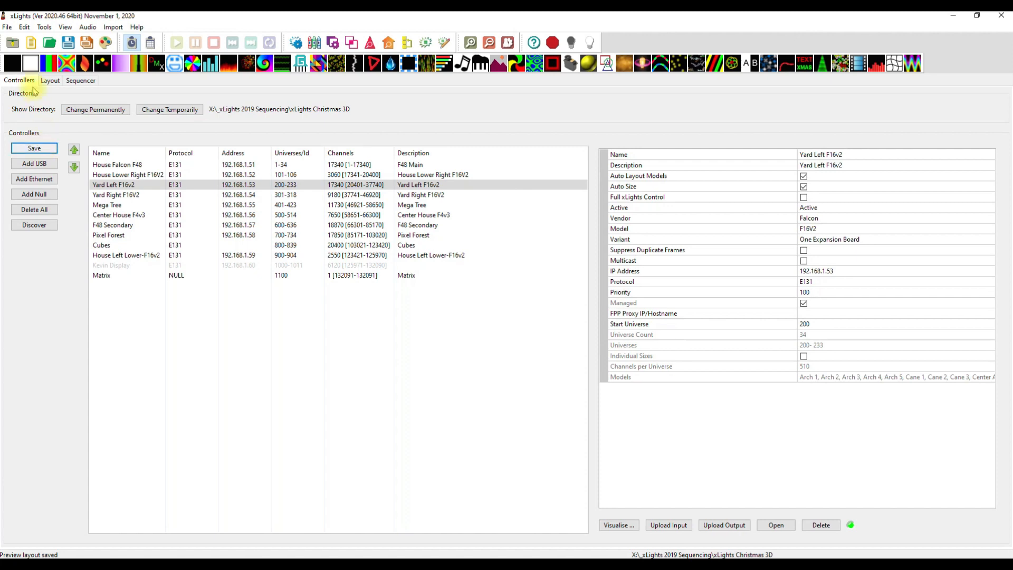
click(74, 85)
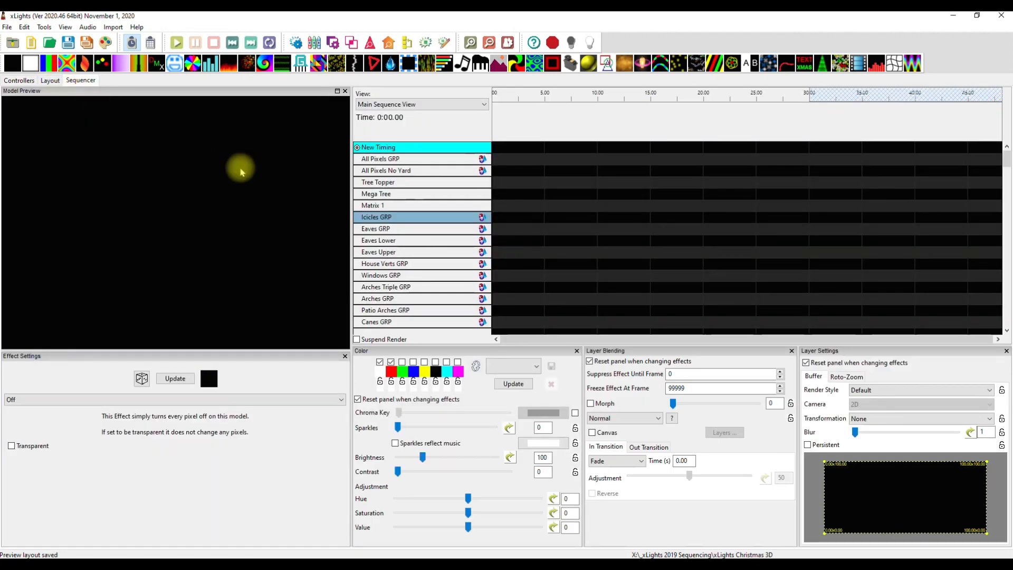
- Add the GE Caboose model between All Pixels No Yard and Tree Topper in the Main Sequence View
right_click(375, 216)
click(434, 338)
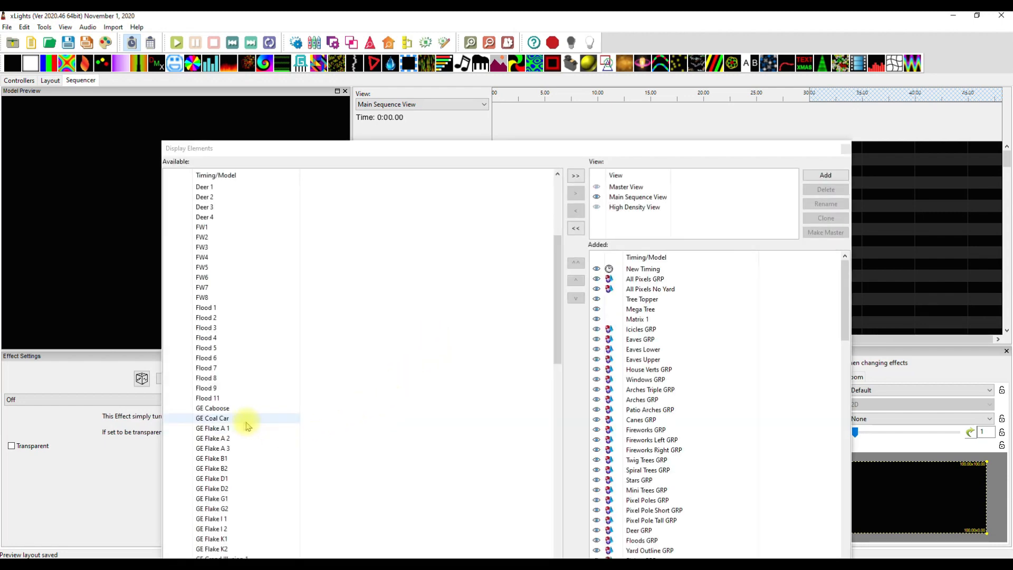
click(220, 408)
drag(643, 318, 662, 301)
click(846, 150)
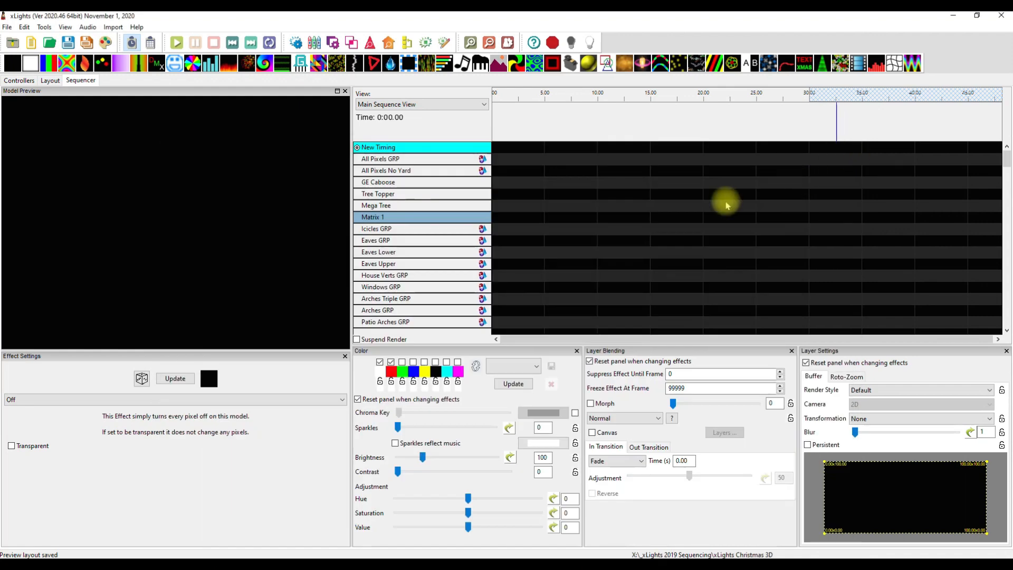
- View the house layout and return to the sequencer
click(50, 82)
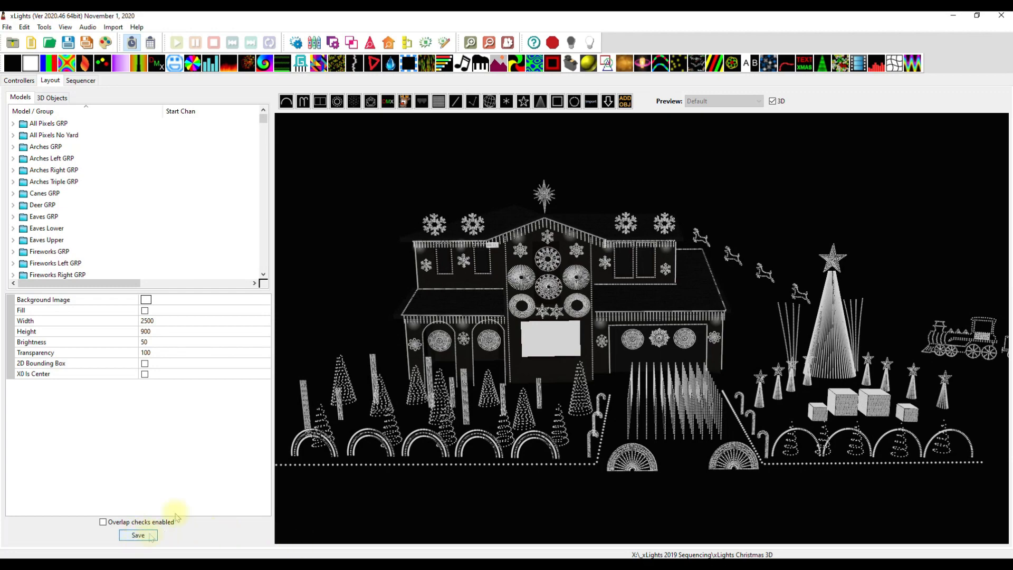
click(81, 80)
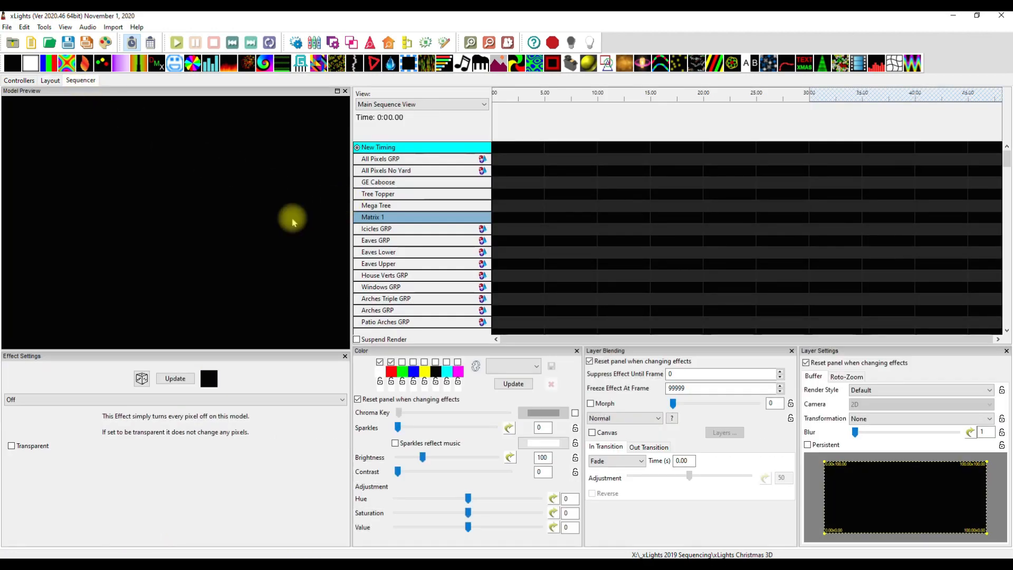
- Save the sequence as Test throw away, overwriting the existing file
key(ctrl+s)
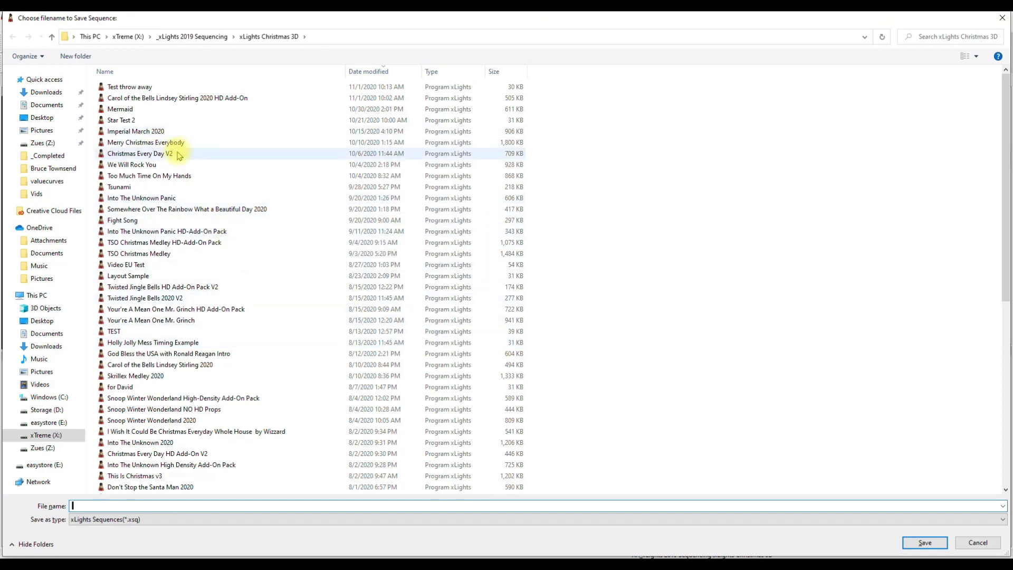
click(132, 87)
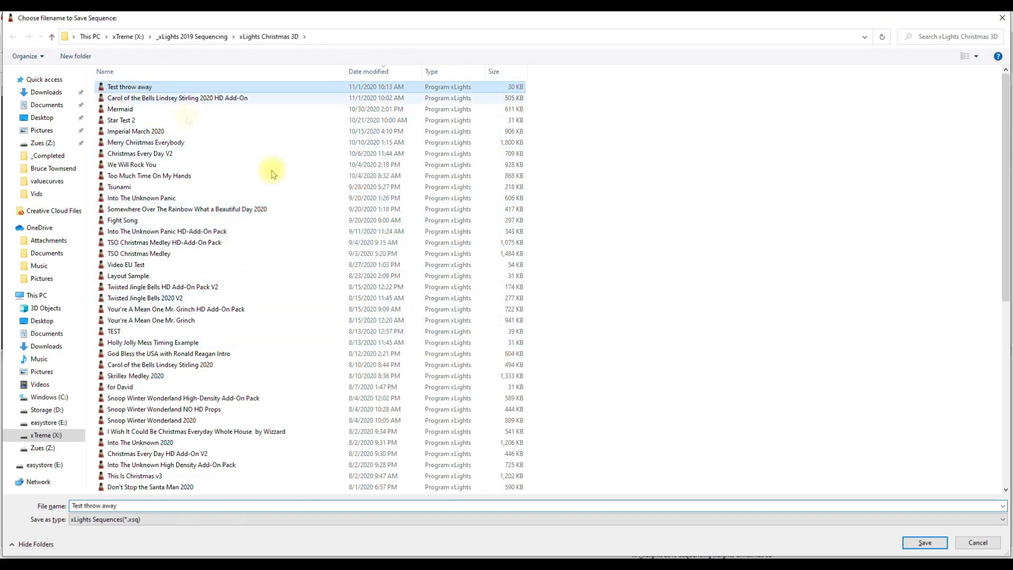
click(926, 542)
click(532, 291)
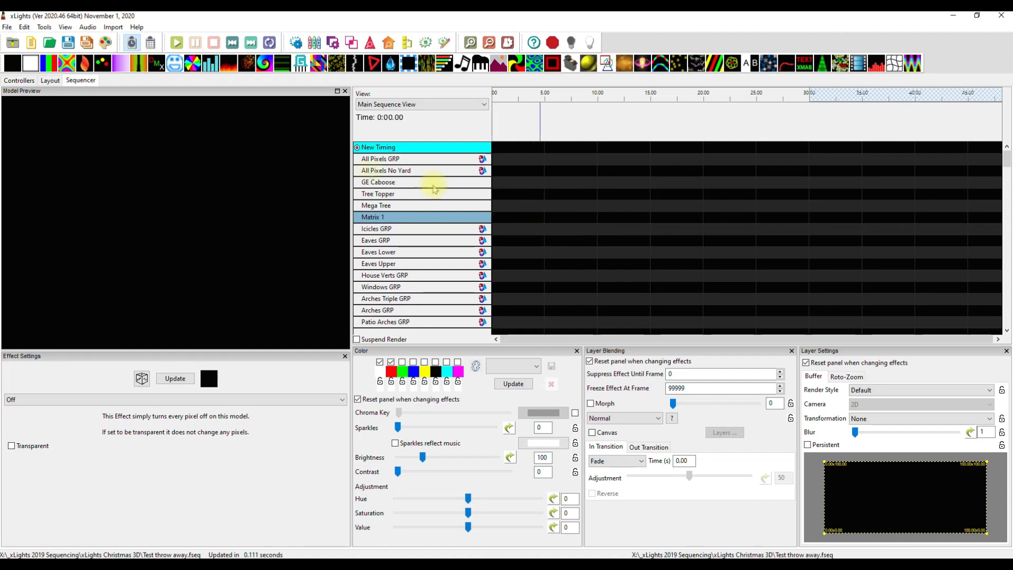
- Save the pending changes to the house layout and return to the sequencer
click(50, 81)
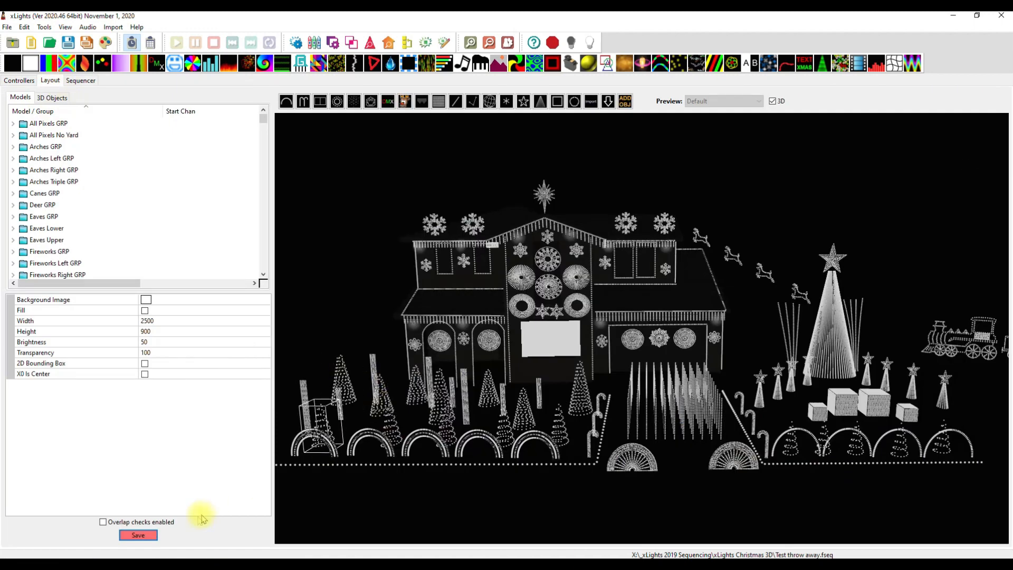
click(140, 538)
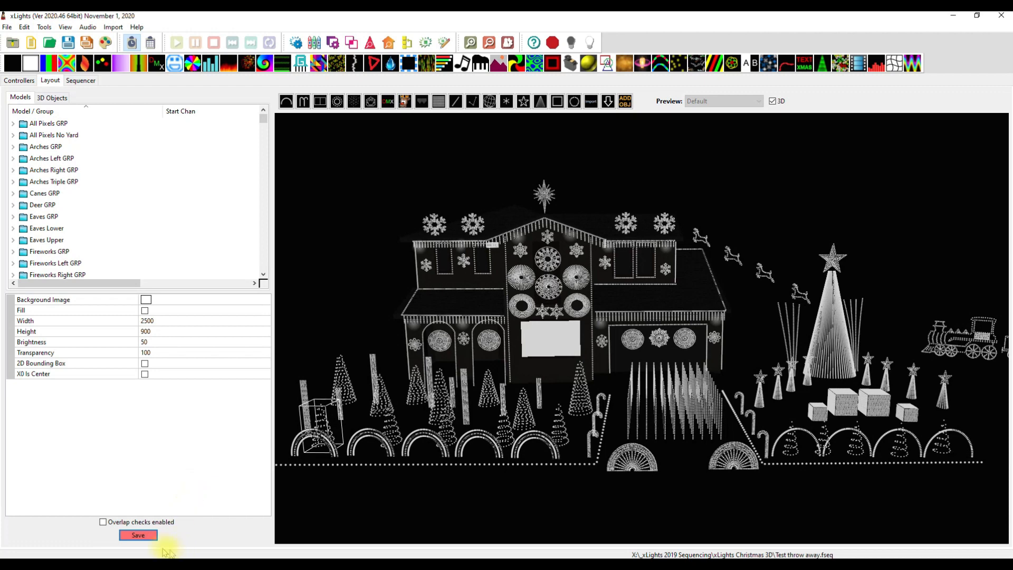
click(140, 534)
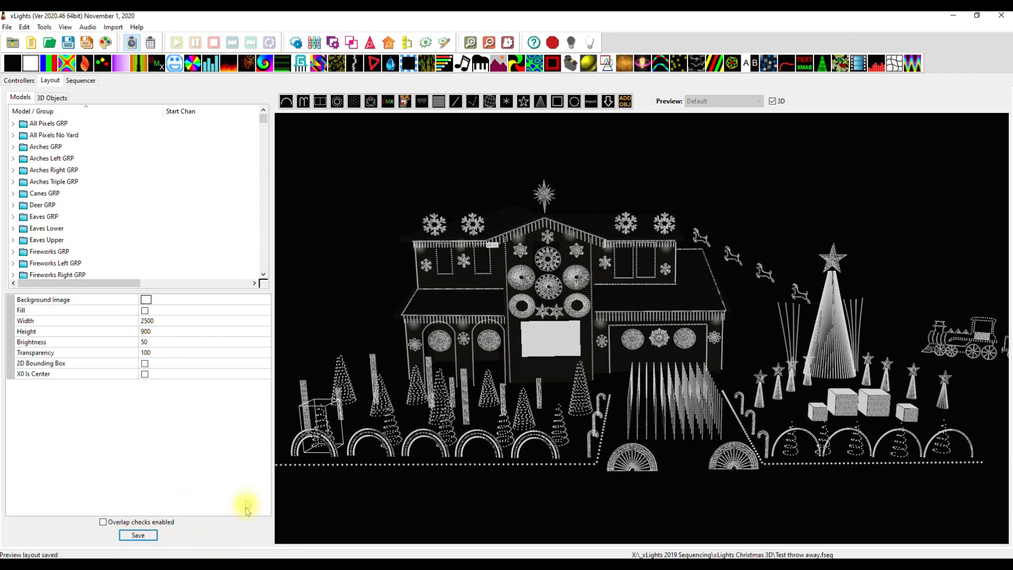
click(81, 81)
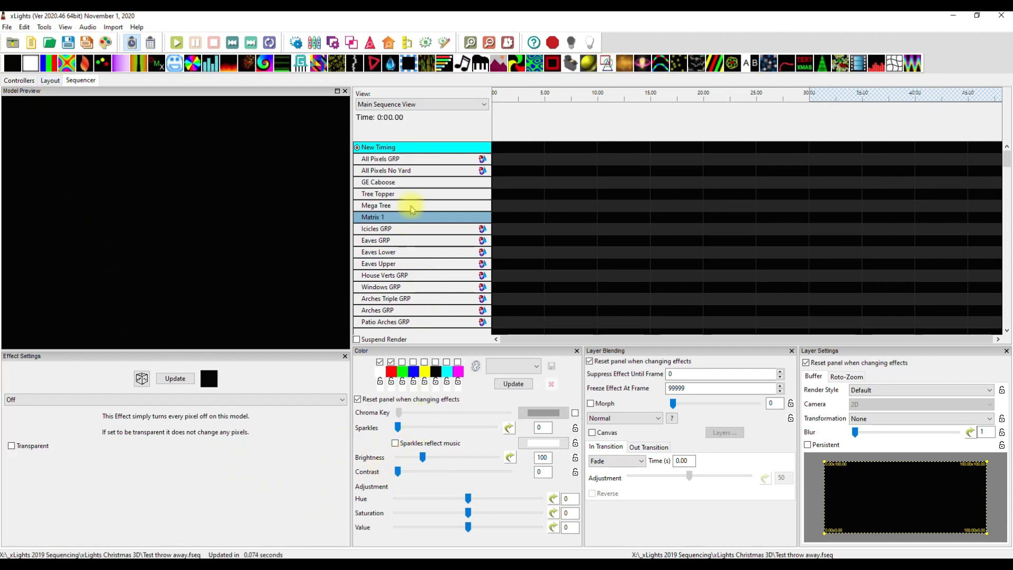
click(51, 81)
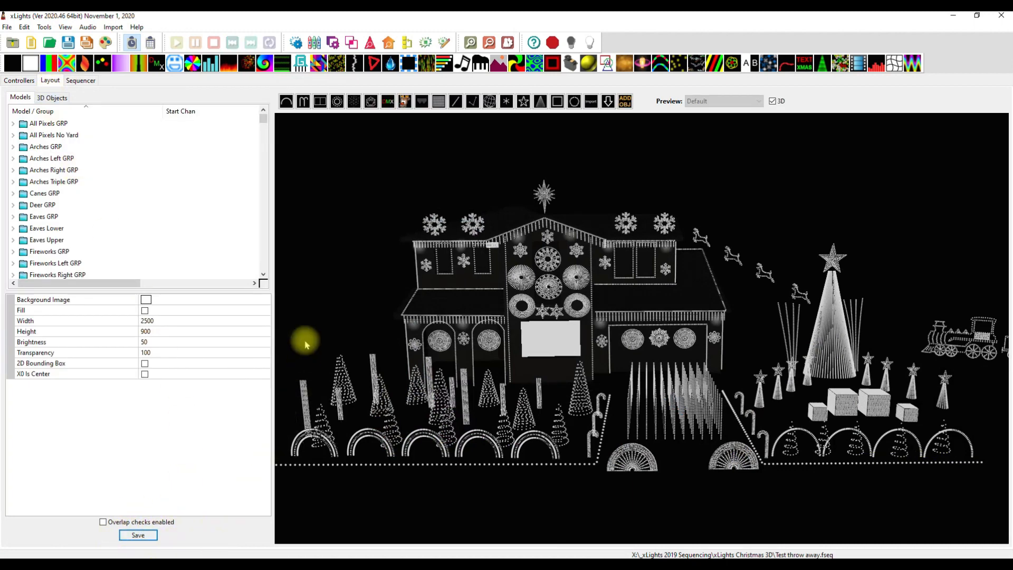
click(82, 82)
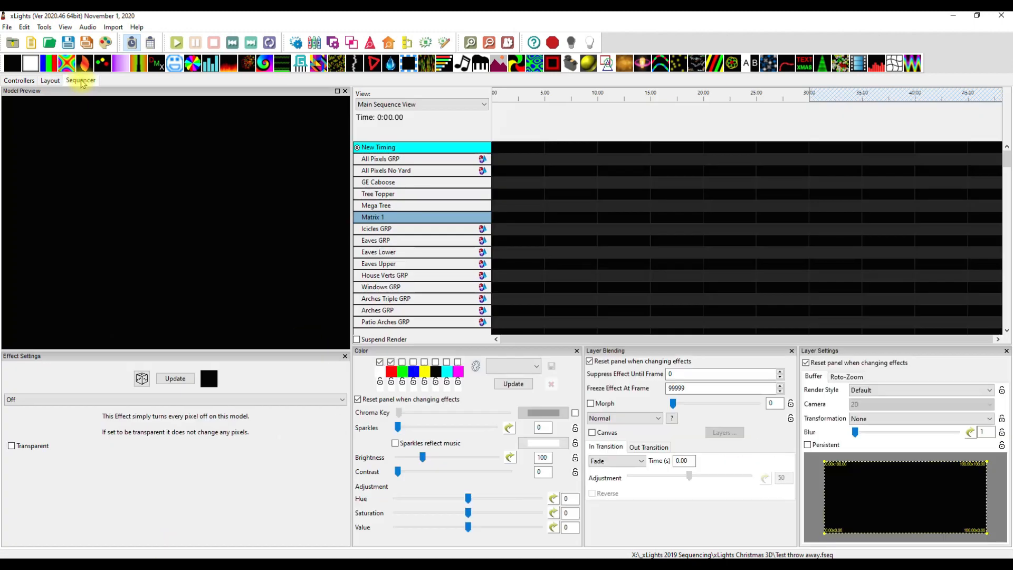
- Upload the input and output configurations to the Yard Left F16v2 controller
click(22, 82)
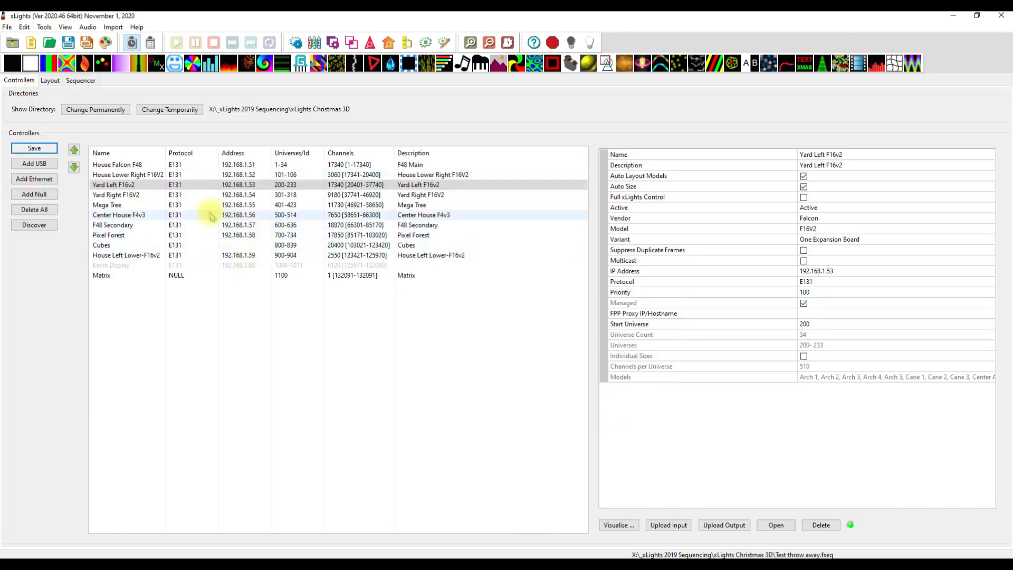
click(238, 186)
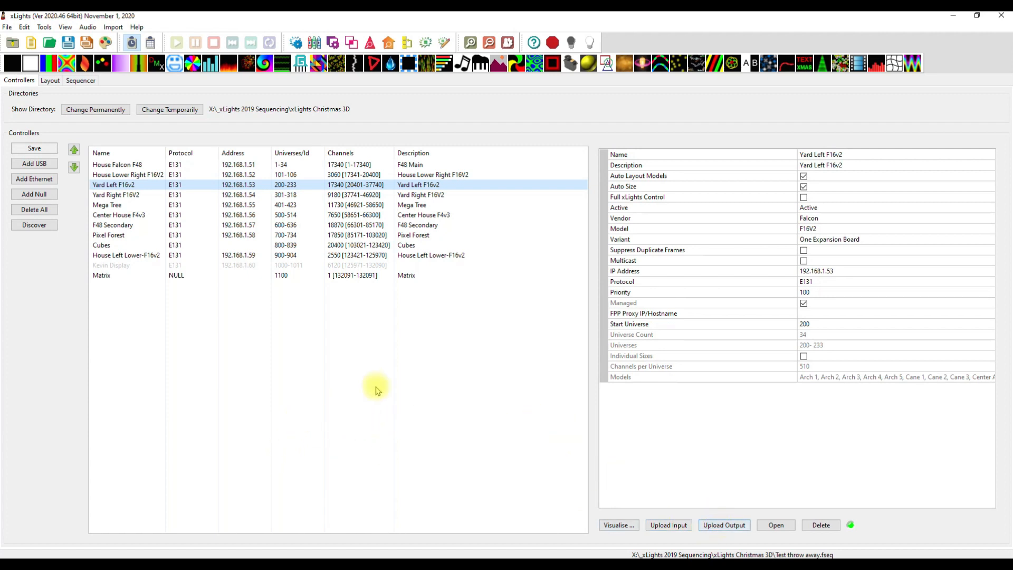
click(669, 525)
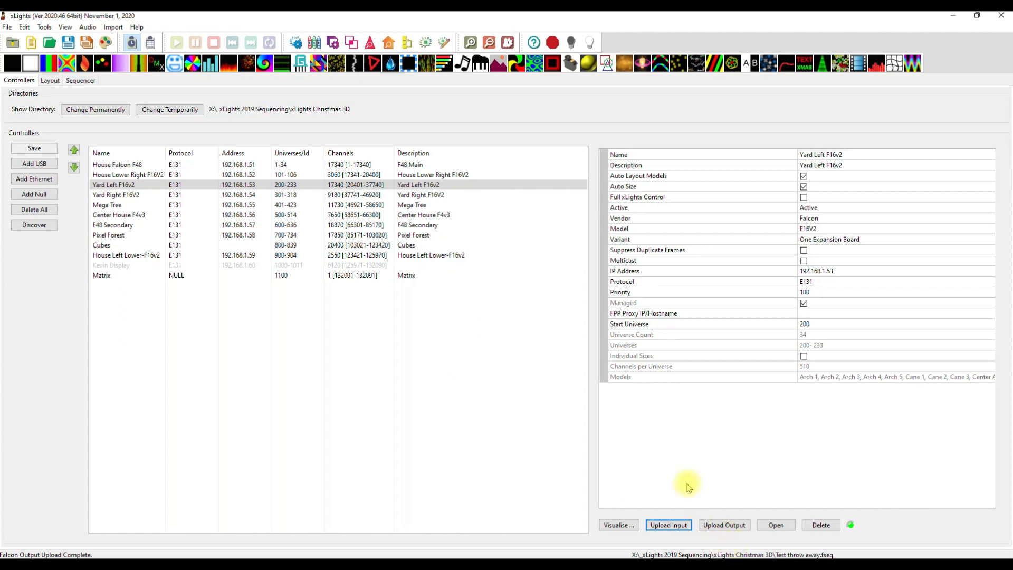
click(723, 530)
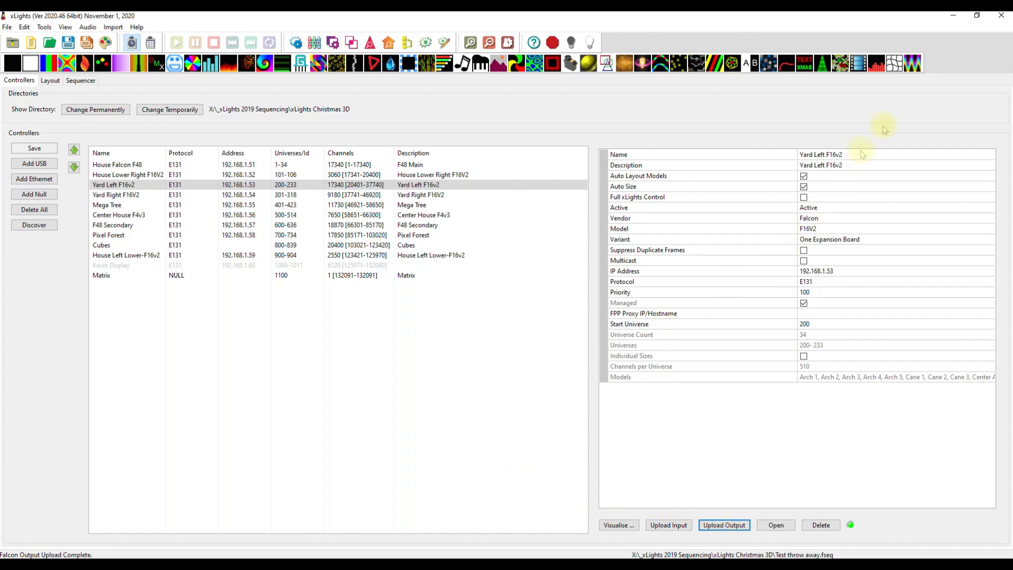
- Restart xLights and view the list of sequence files available in the show folder without opening any
click(1002, 22)
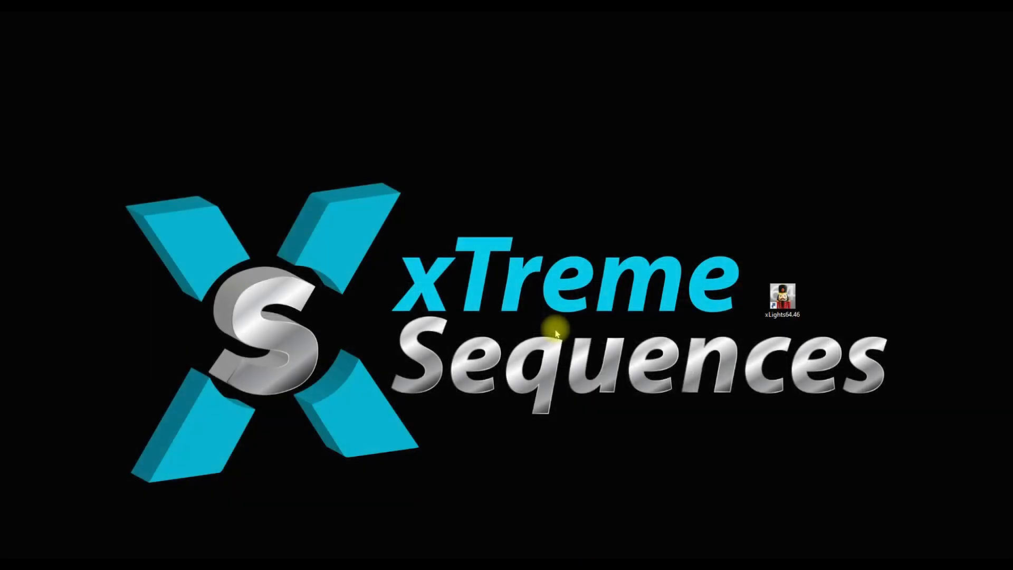
double_click(783, 301)
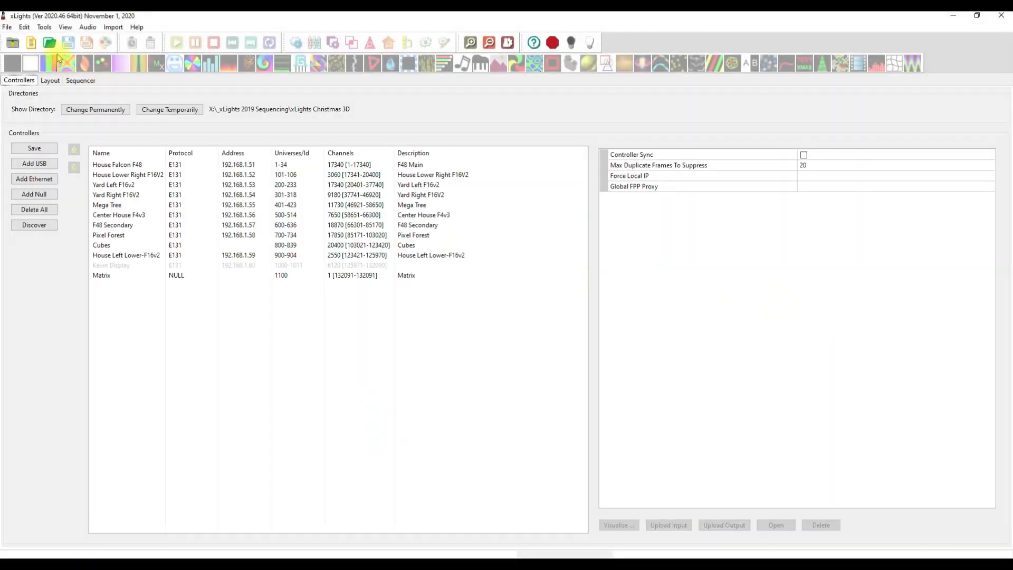
click(50, 48)
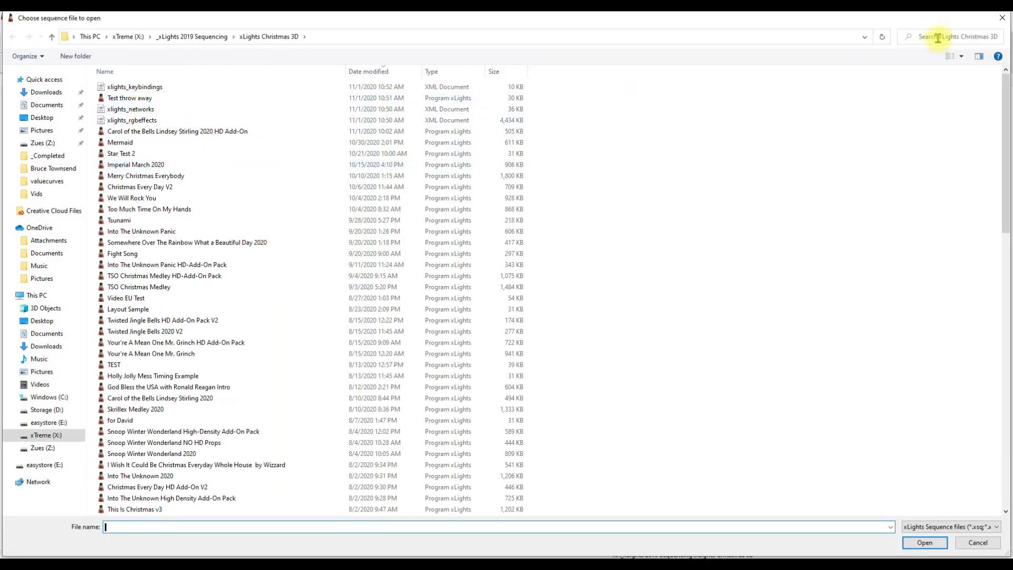
click(1001, 19)
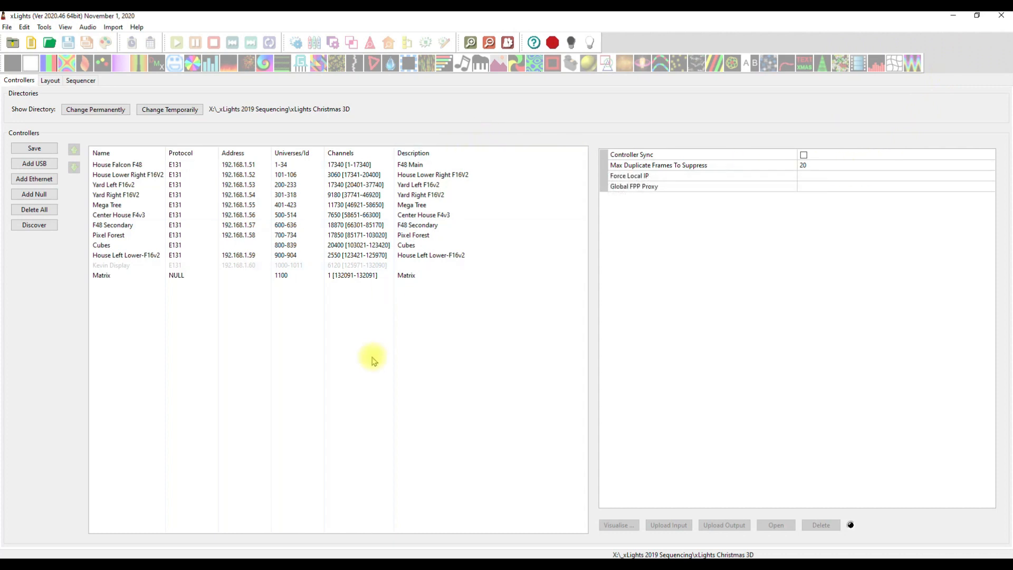
- Set the Link controller upload preference to Inputs and Outputs and save the controller setup
click(9, 27)
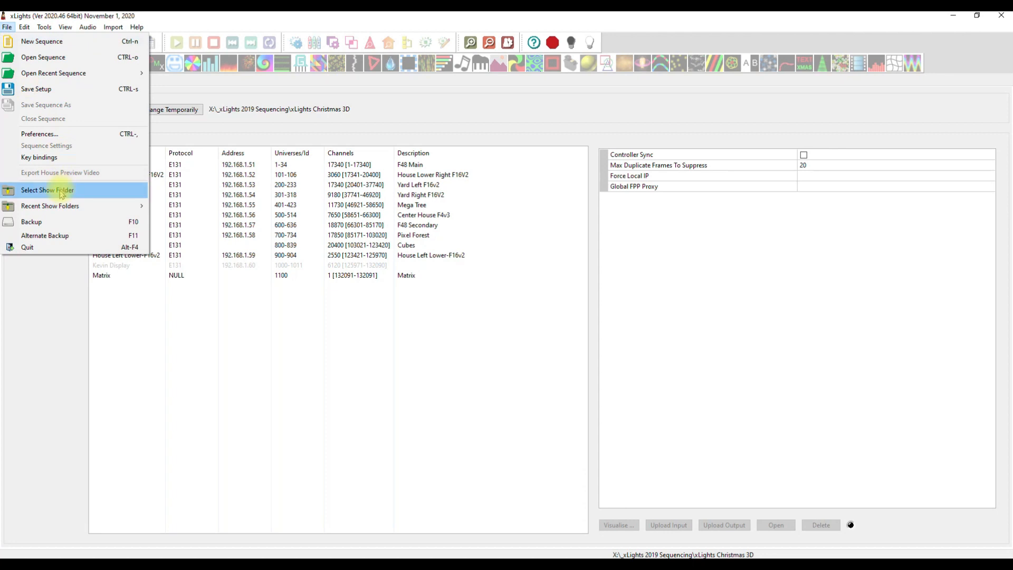
click(46, 138)
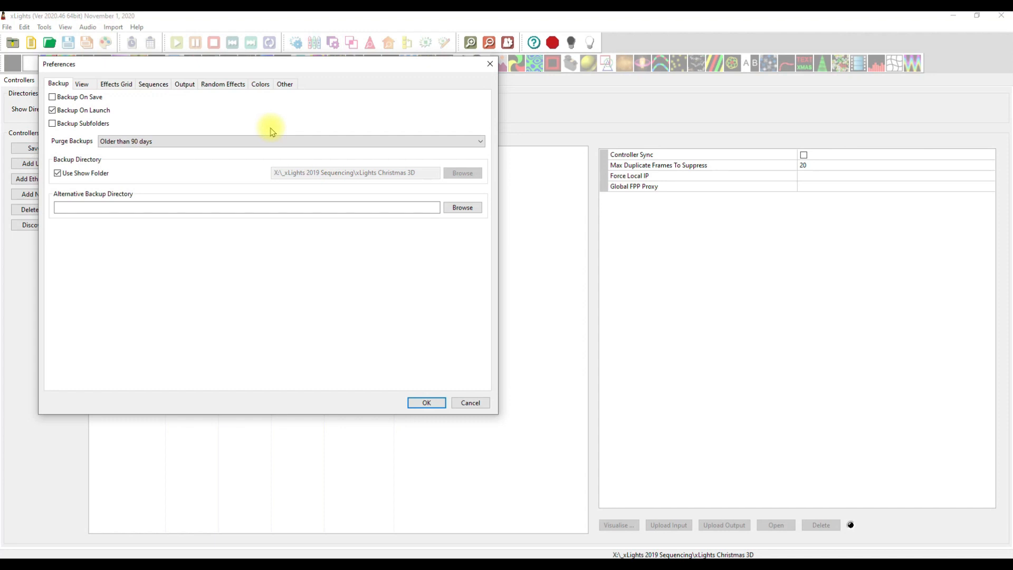
click(285, 84)
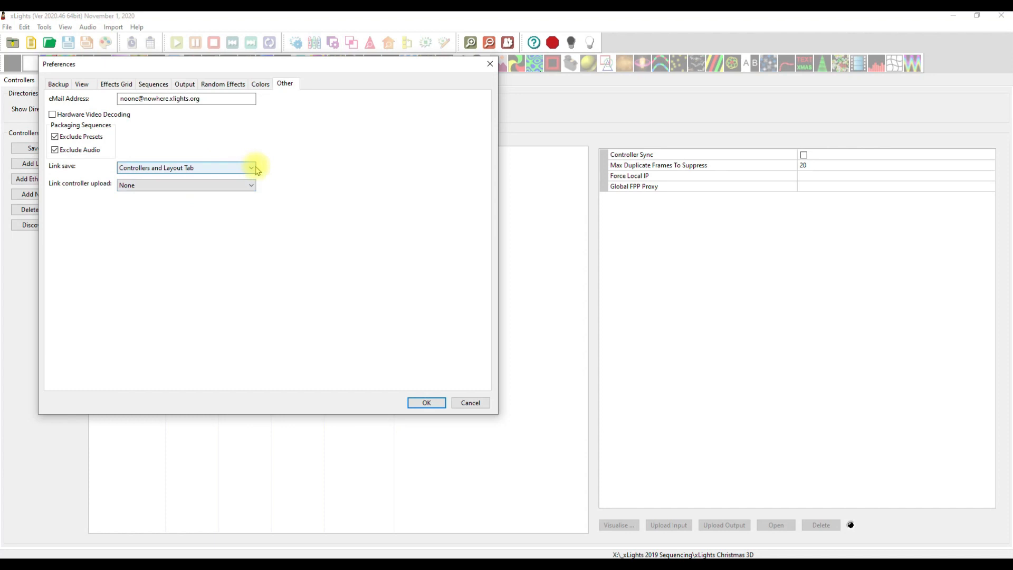
click(244, 186)
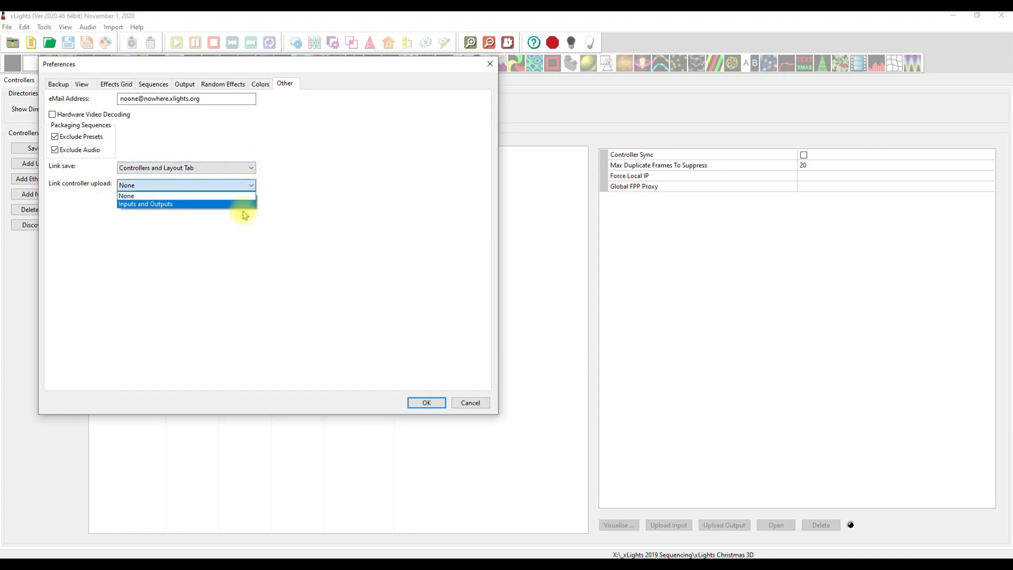
click(240, 207)
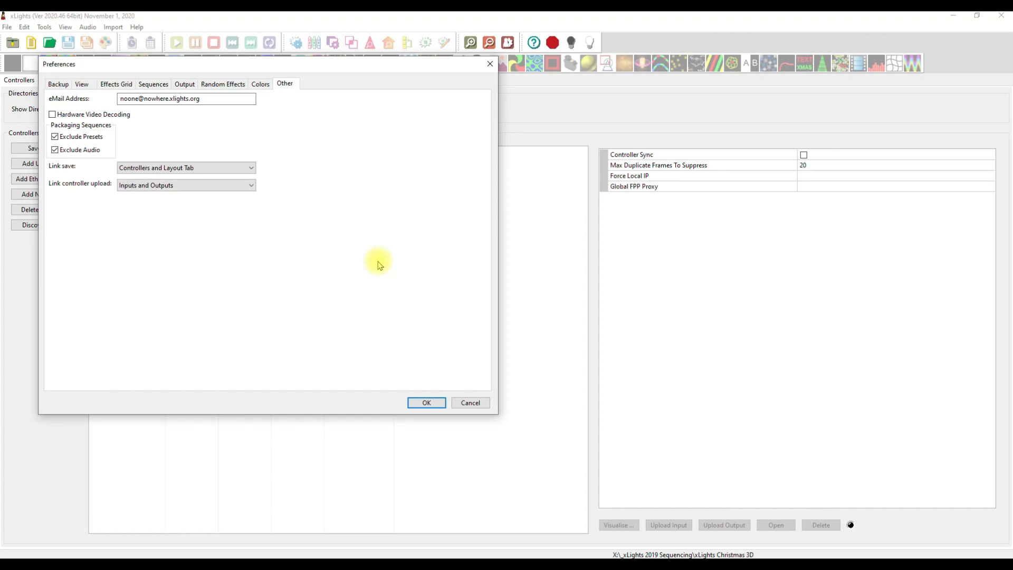
click(425, 402)
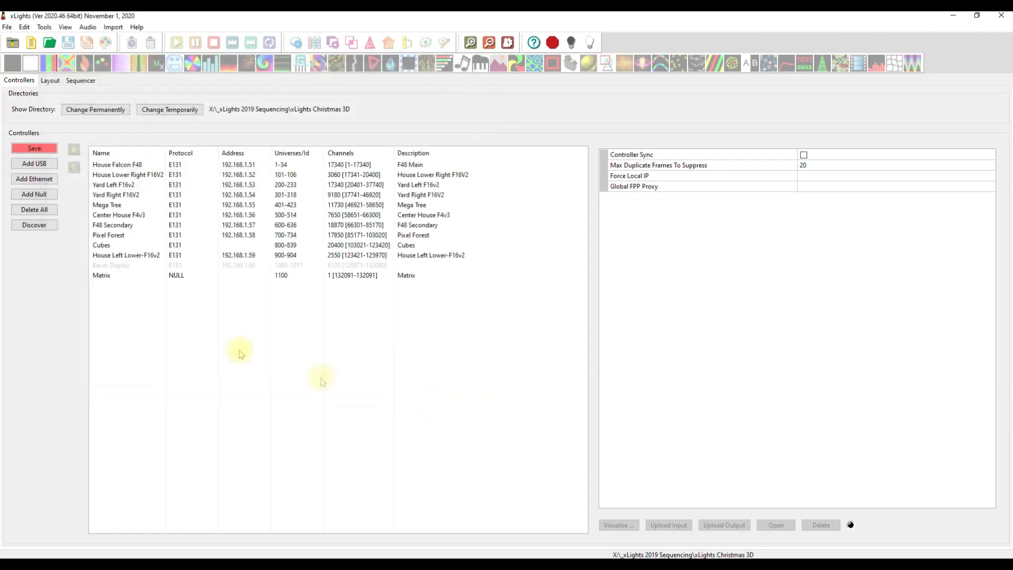
click(29, 149)
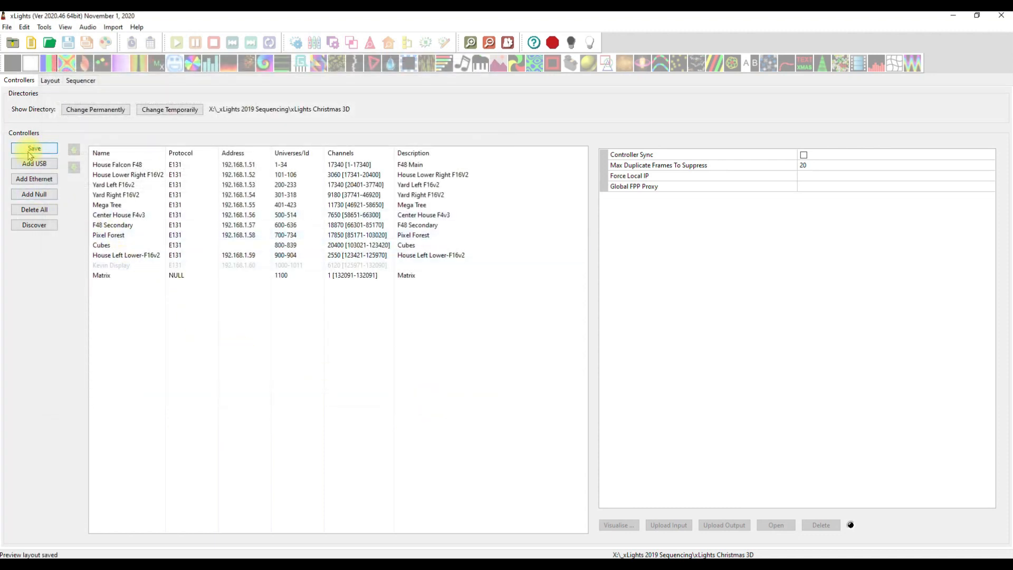